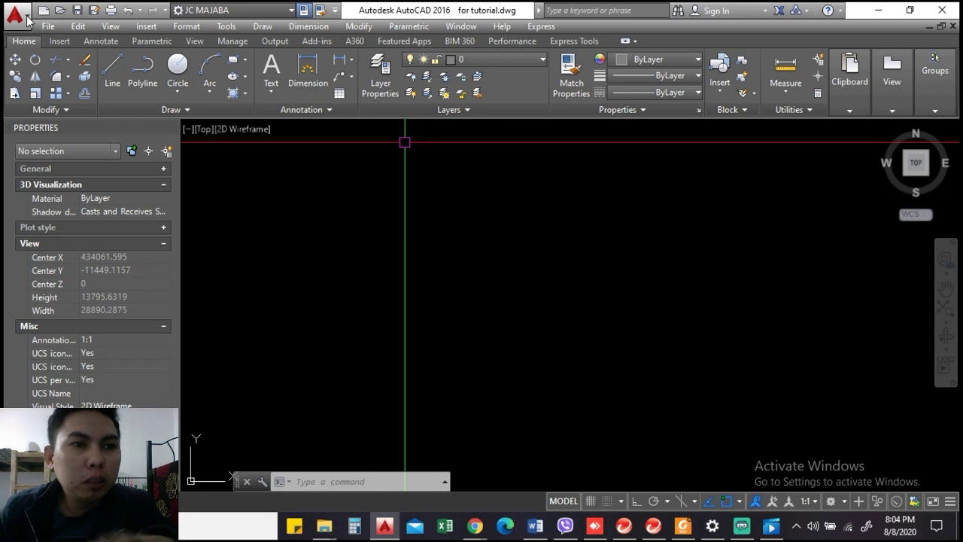
Inspect the application menu's file commands, then put focus in the help search box
{"action": "left_click", "coordinate": [28, 17]}
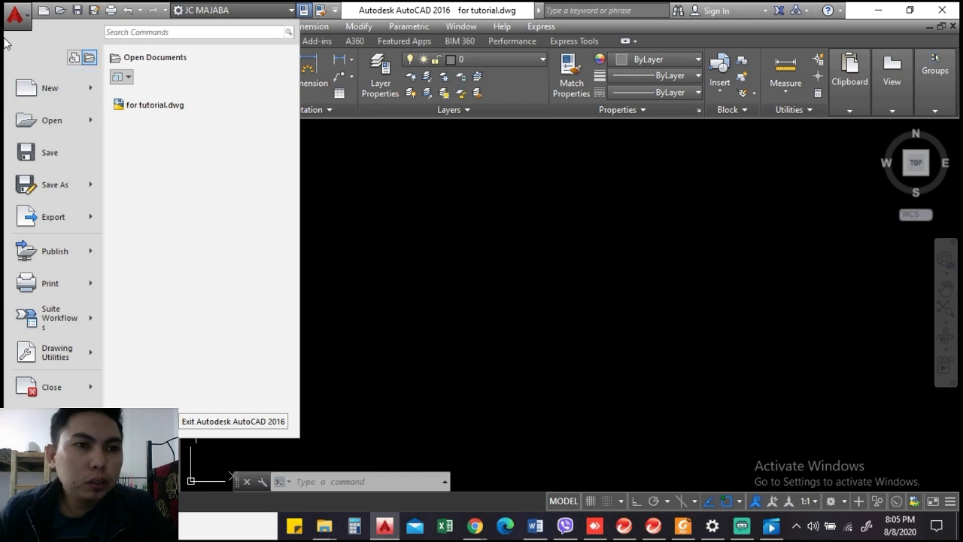
{"action": "left_click", "coordinate": [439, 216]}
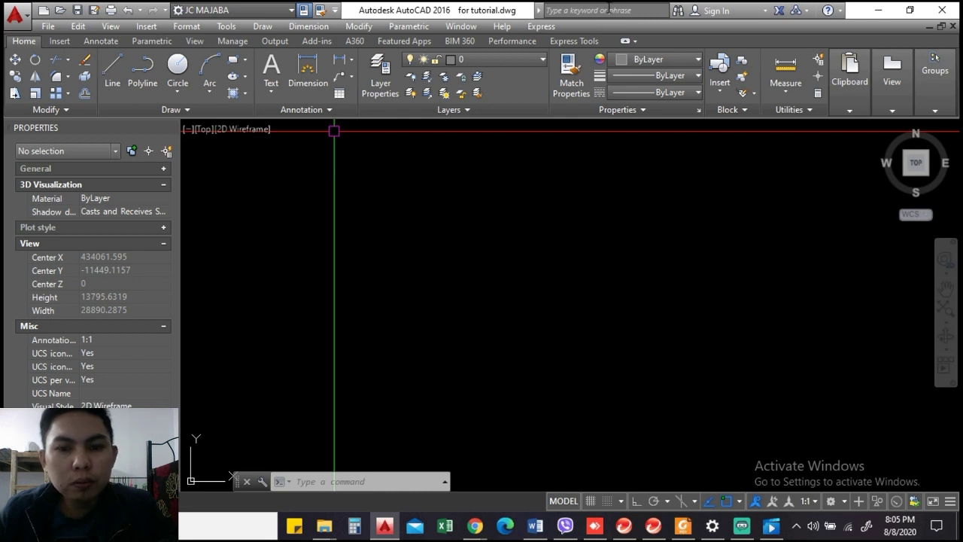
{"action": "left_click", "coordinate": [607, 12]}
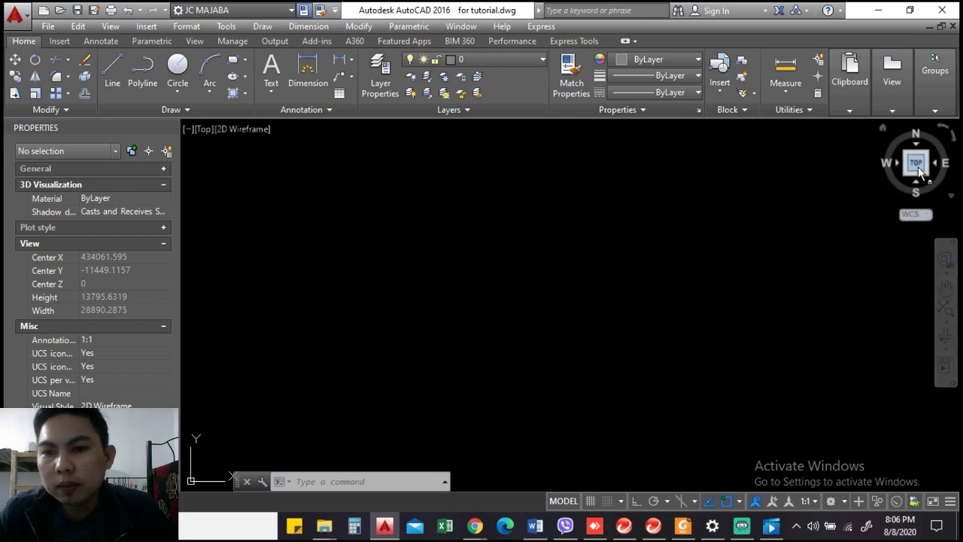
{"action": "mouse_move", "coordinate": [188, 129]}
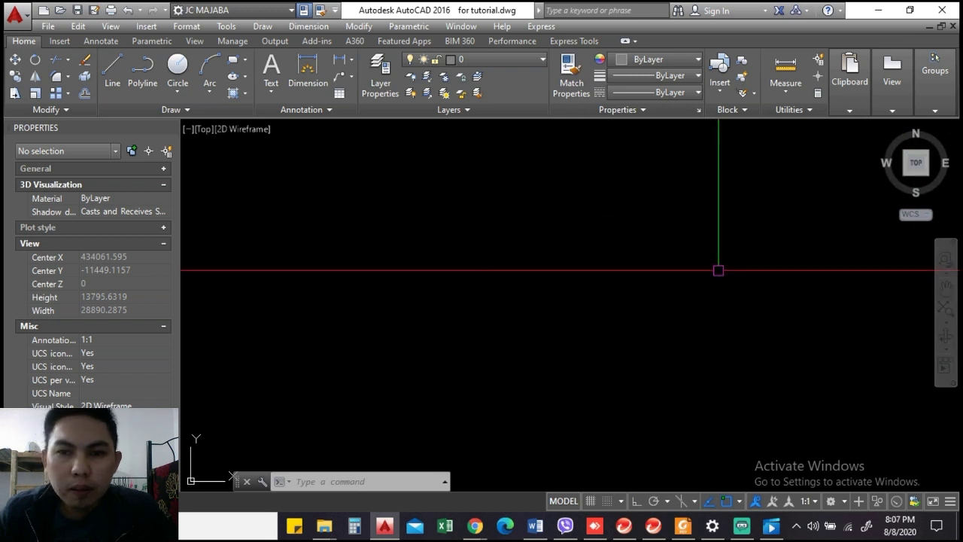
Look over the viewport configuration and display options without changing anything
{"action": "left_click", "coordinate": [190, 131]}
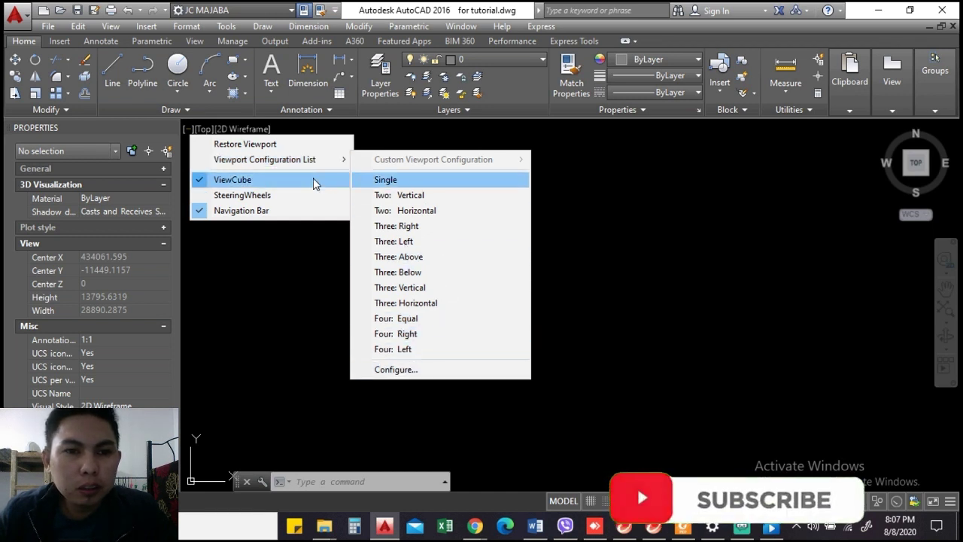
{"action": "left_click", "coordinate": [189, 132]}
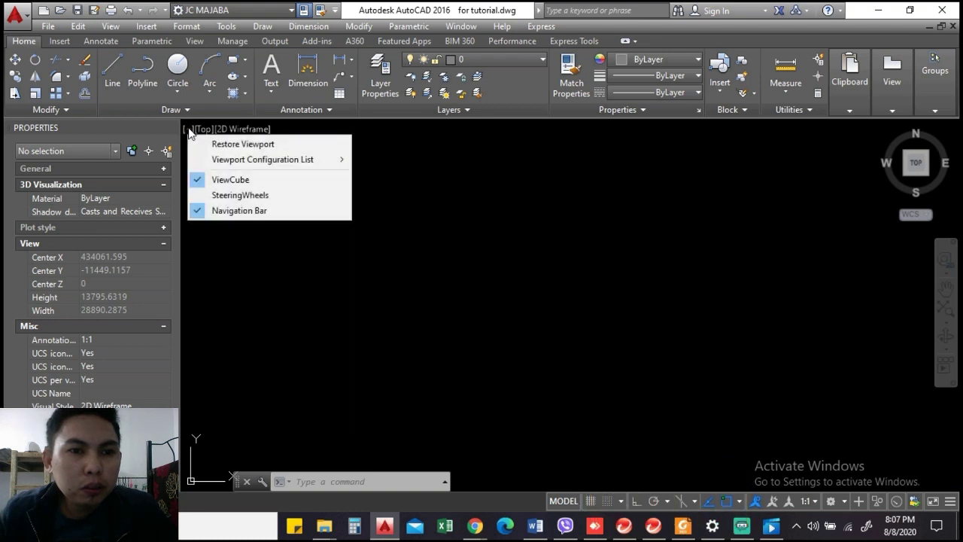
{"action": "left_click", "coordinate": [393, 241]}
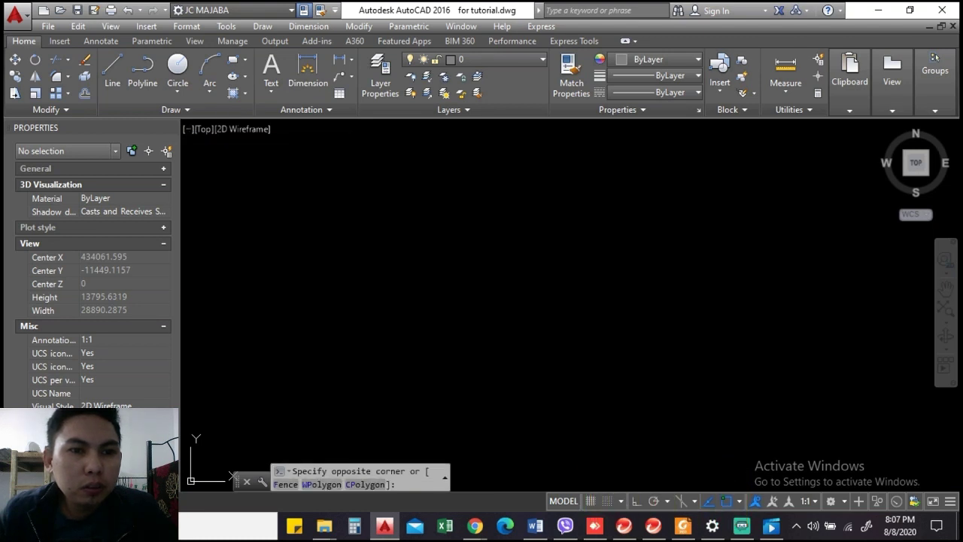
{"action": "left_click", "coordinate": [352, 219]}
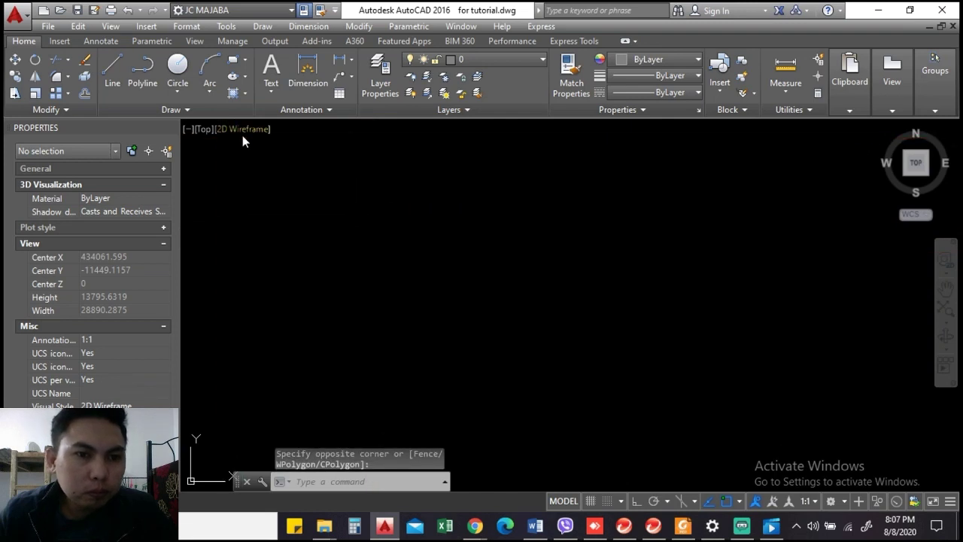
Browse the list of standard views and projections without choosing one
{"action": "left_click", "coordinate": [203, 130]}
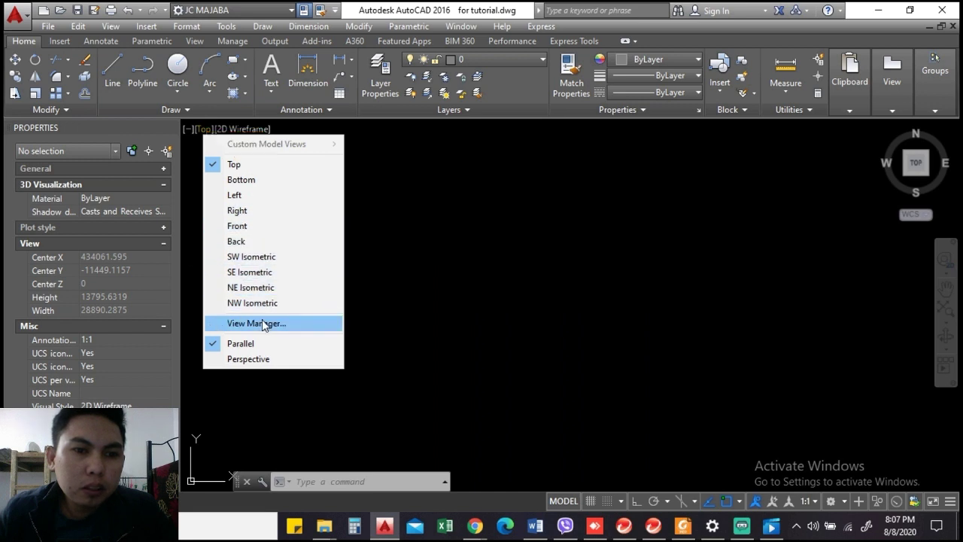
{"action": "left_click", "coordinate": [424, 194]}
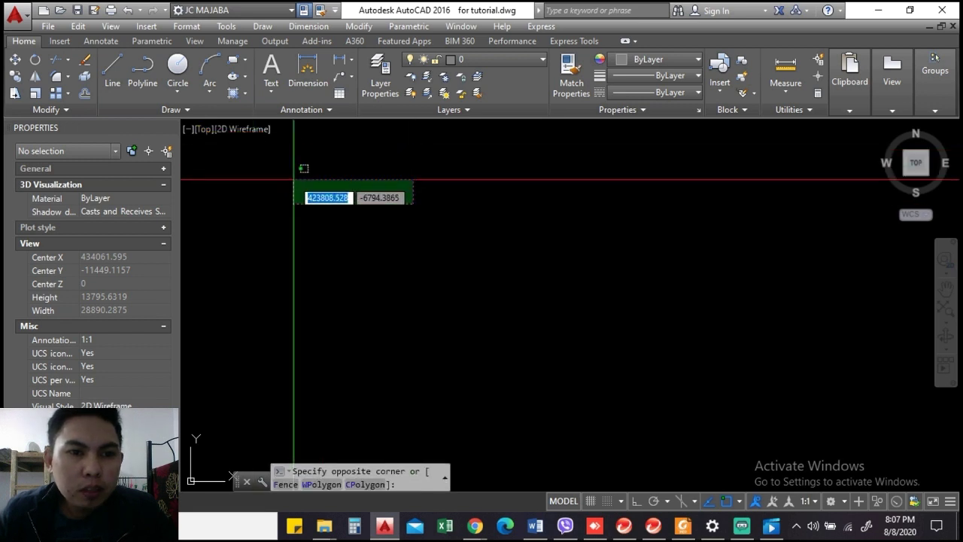
{"action": "left_click", "coordinate": [294, 202]}
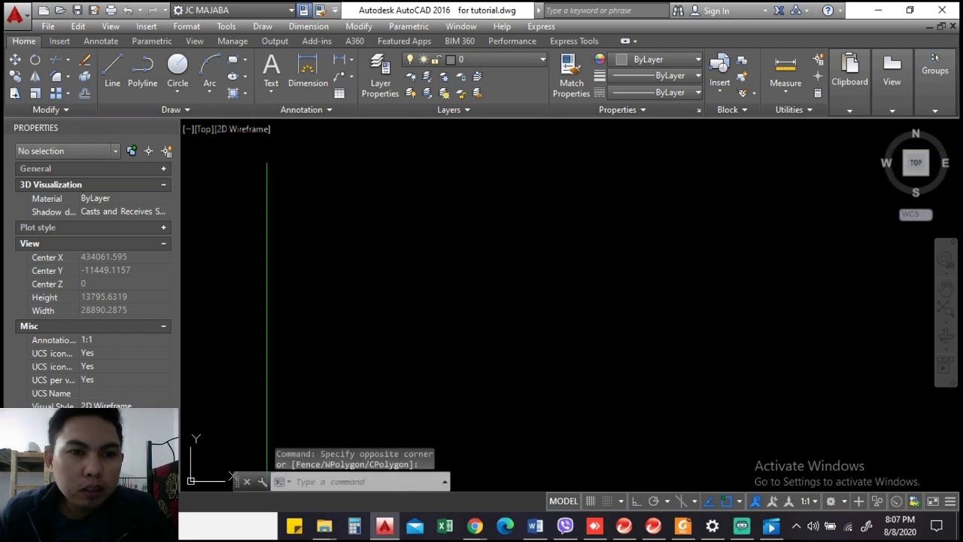
Review the visual styles list and leave the current style unchanged
{"action": "left_click", "coordinate": [251, 129]}
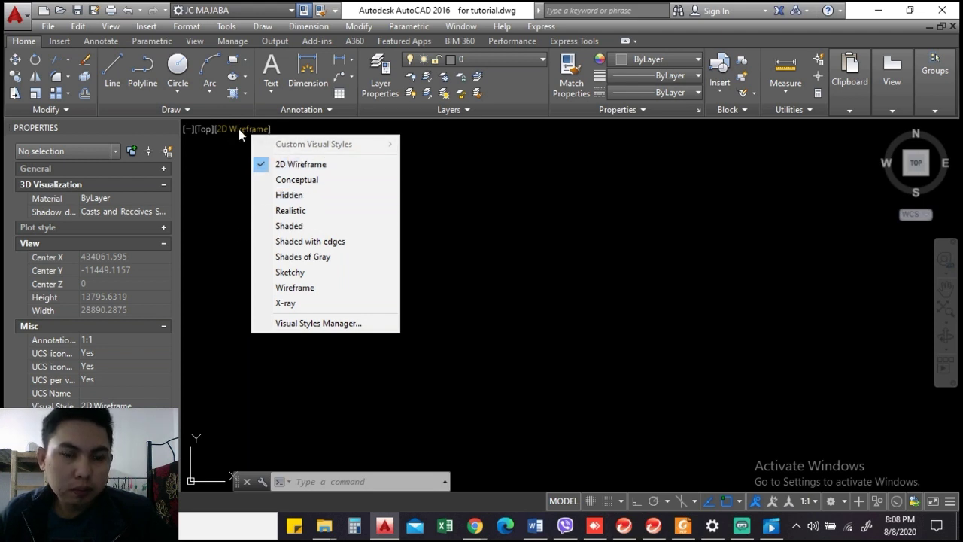
{"action": "left_click", "coordinate": [453, 191]}
{"action": "left_click", "coordinate": [440, 252]}
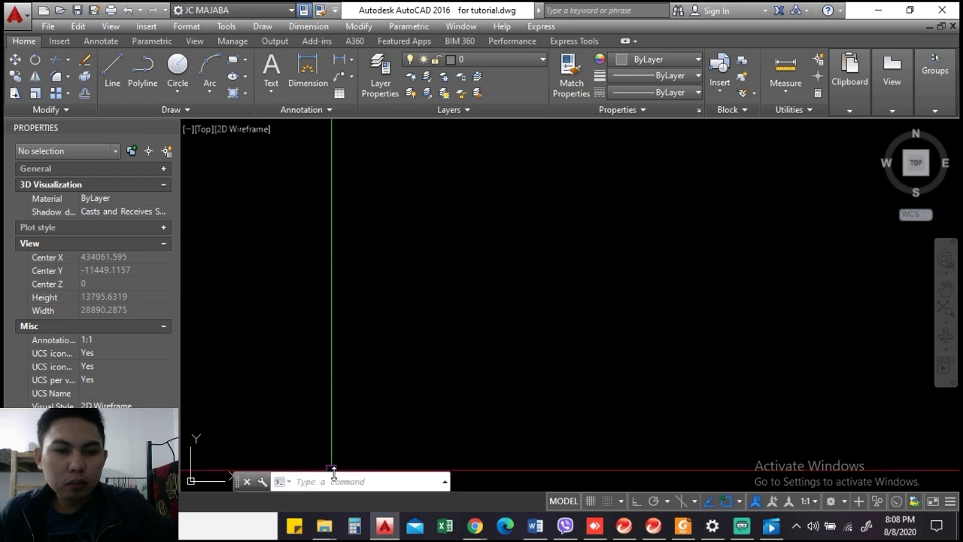
Clear the stray command-line text and run COMMANDLINE
{"action": "left_click", "coordinate": [331, 482]}
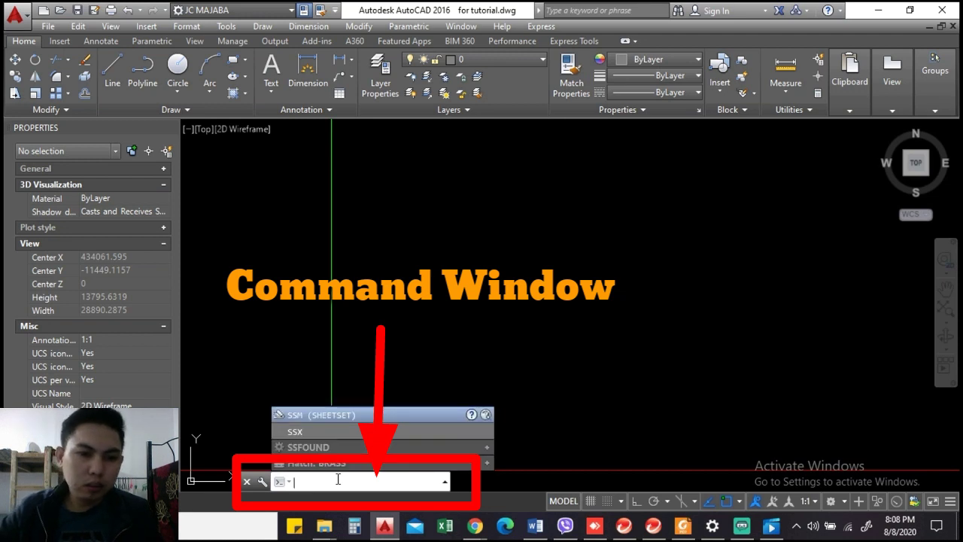
{"action": "key", "text": "BackSpace"}
{"action": "key", "text": "BackSpace"}
{"action": "type", "text": "co"}
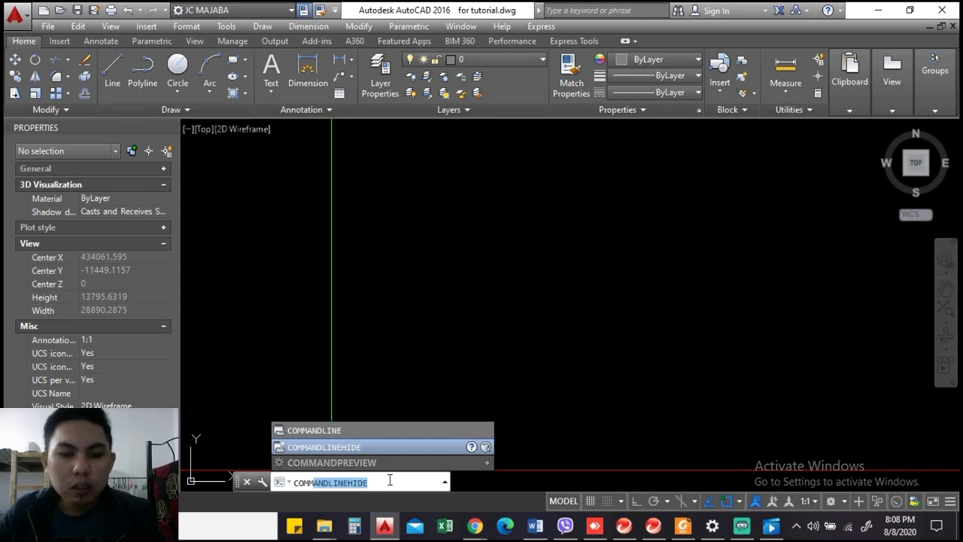
{"action": "key", "text": "Return"}
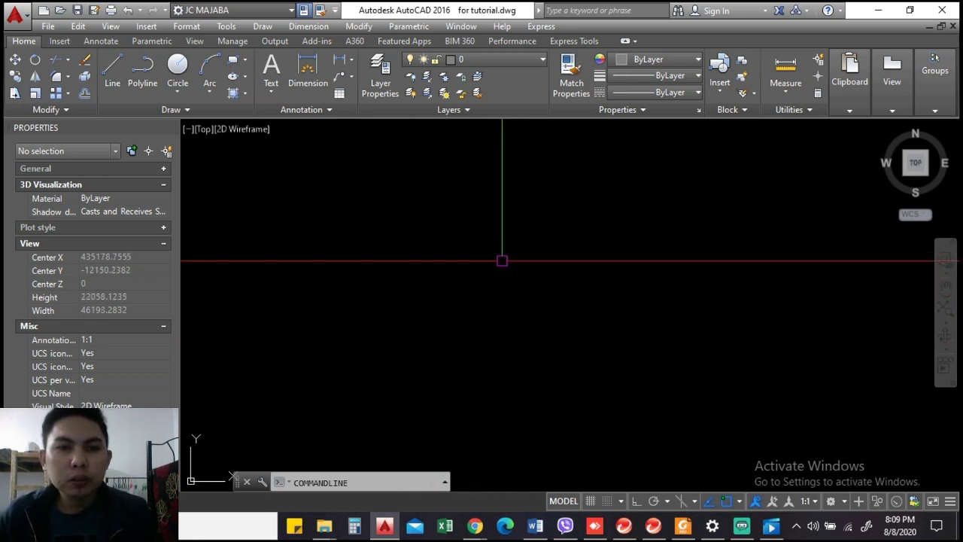
Zoom out on the empty tutorial.dwg canvas with the mouse wheel to show a wider area
{"action": "scroll", "coordinate": [501, 260], "scroll_direction": "down", "scroll_amount": 2}
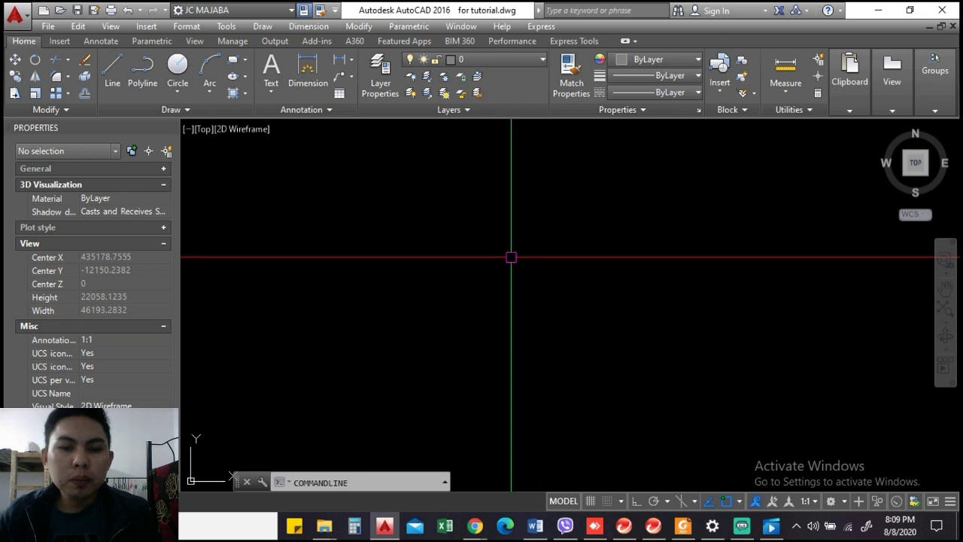